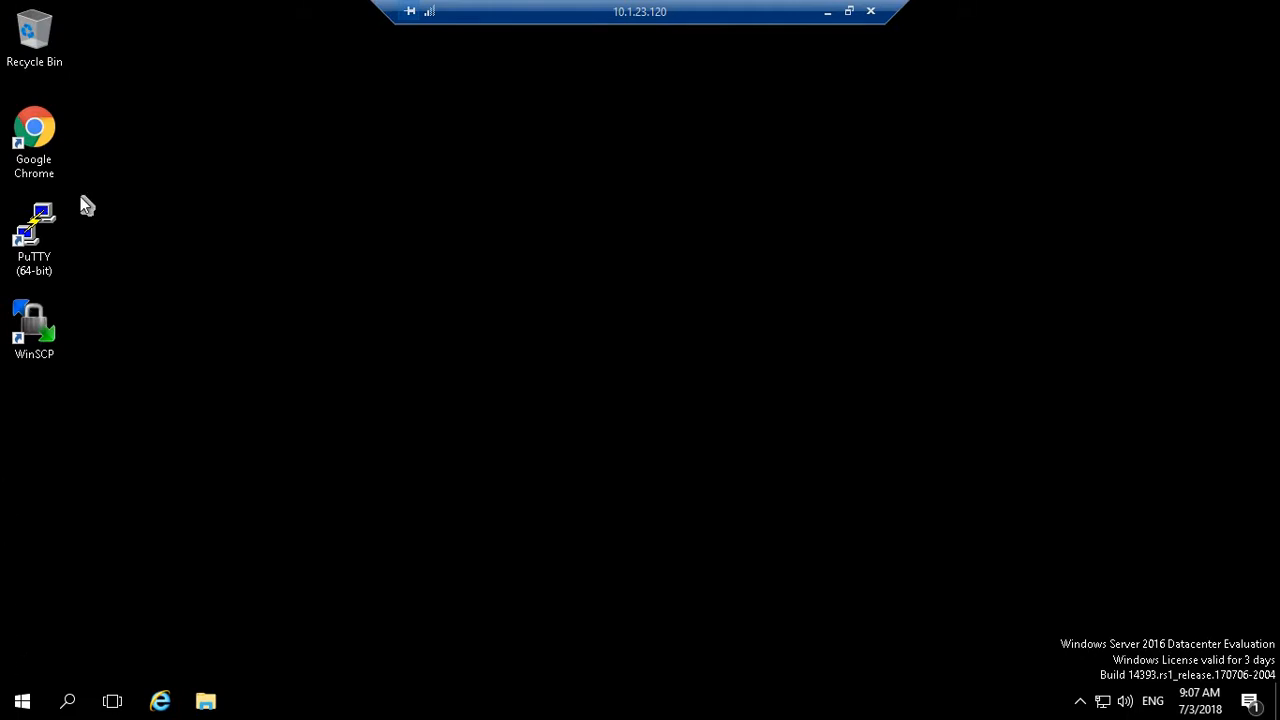
double_click(36, 127)
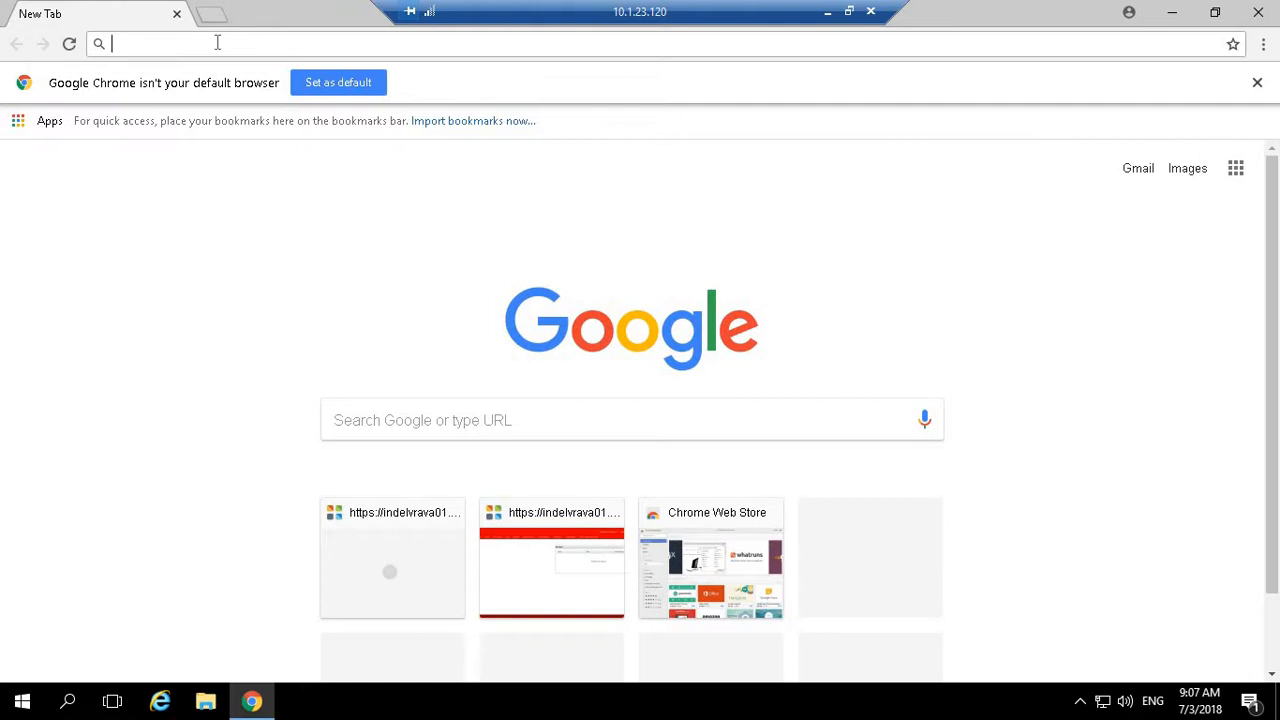
text(https://indelvrava01.dryice.com)
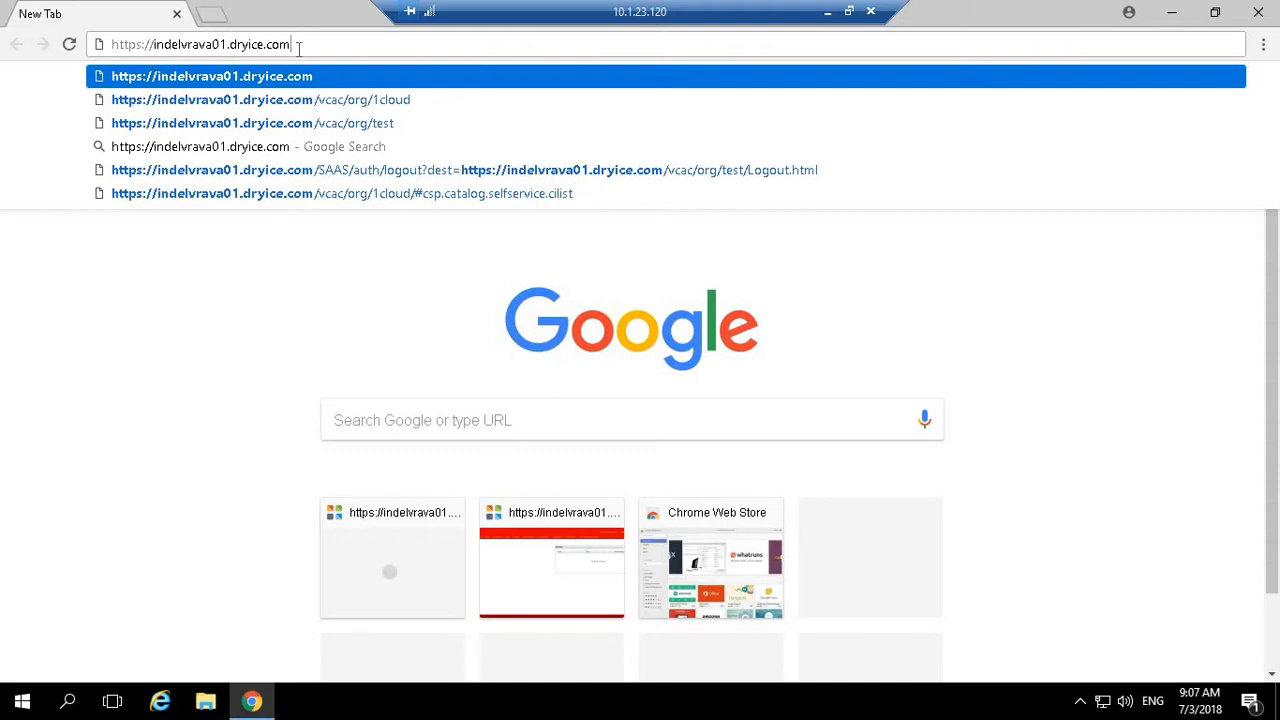
text(/vcac)
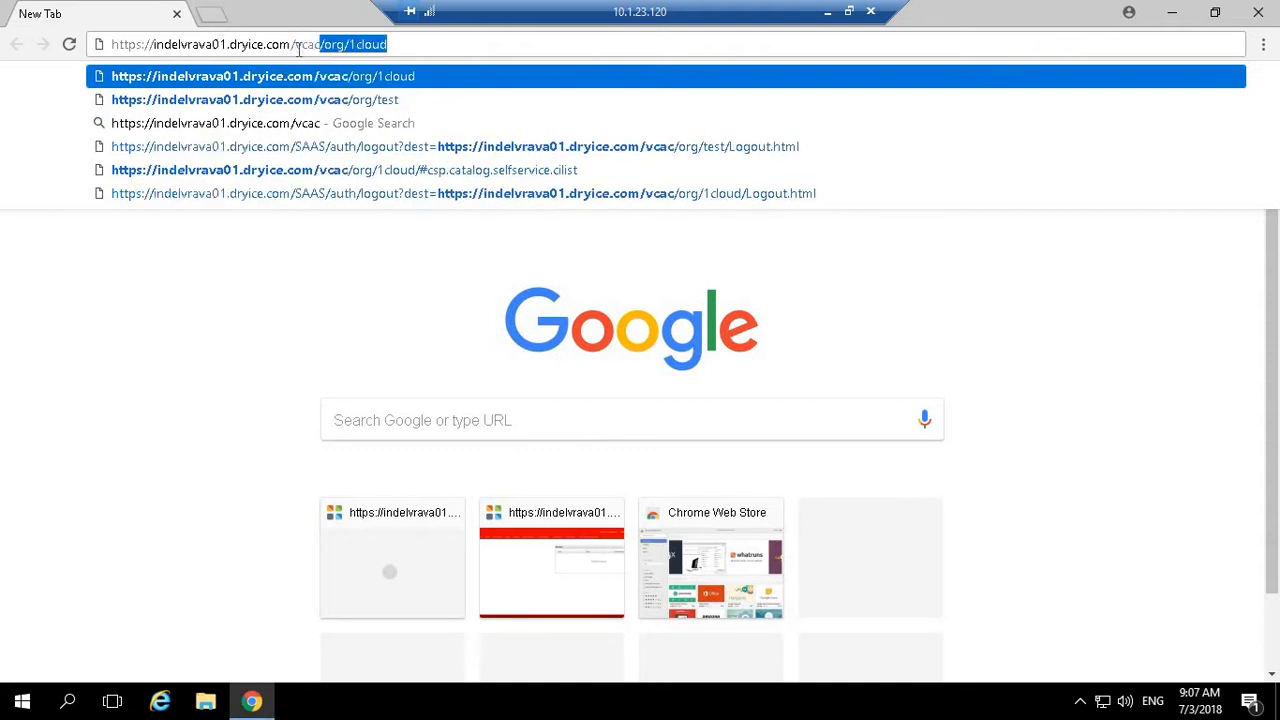
text(/org)
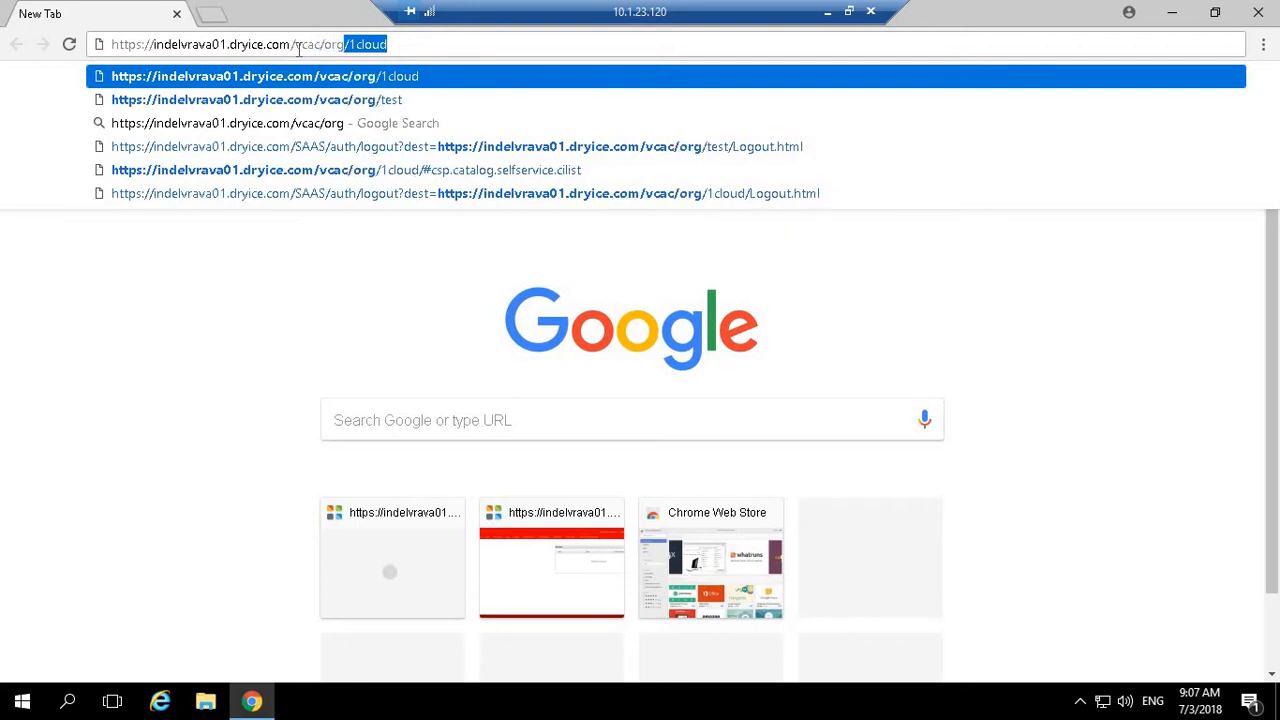
text(/)
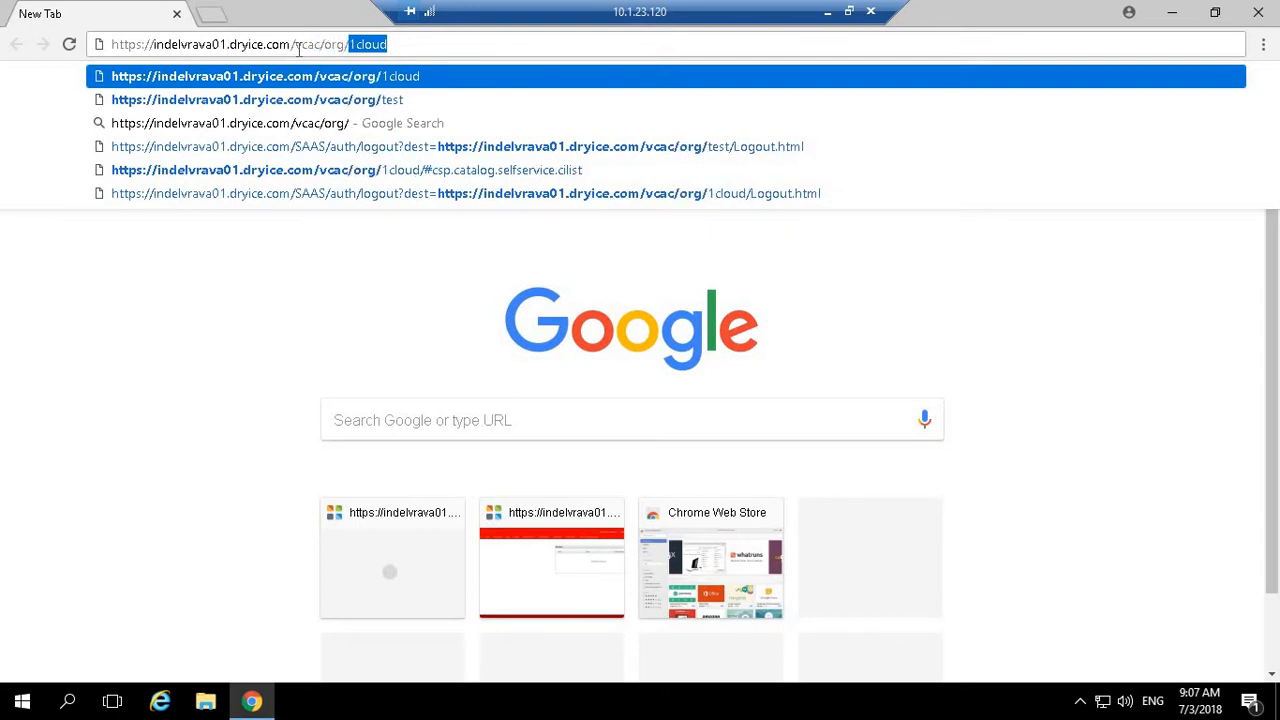
text(1cloud)
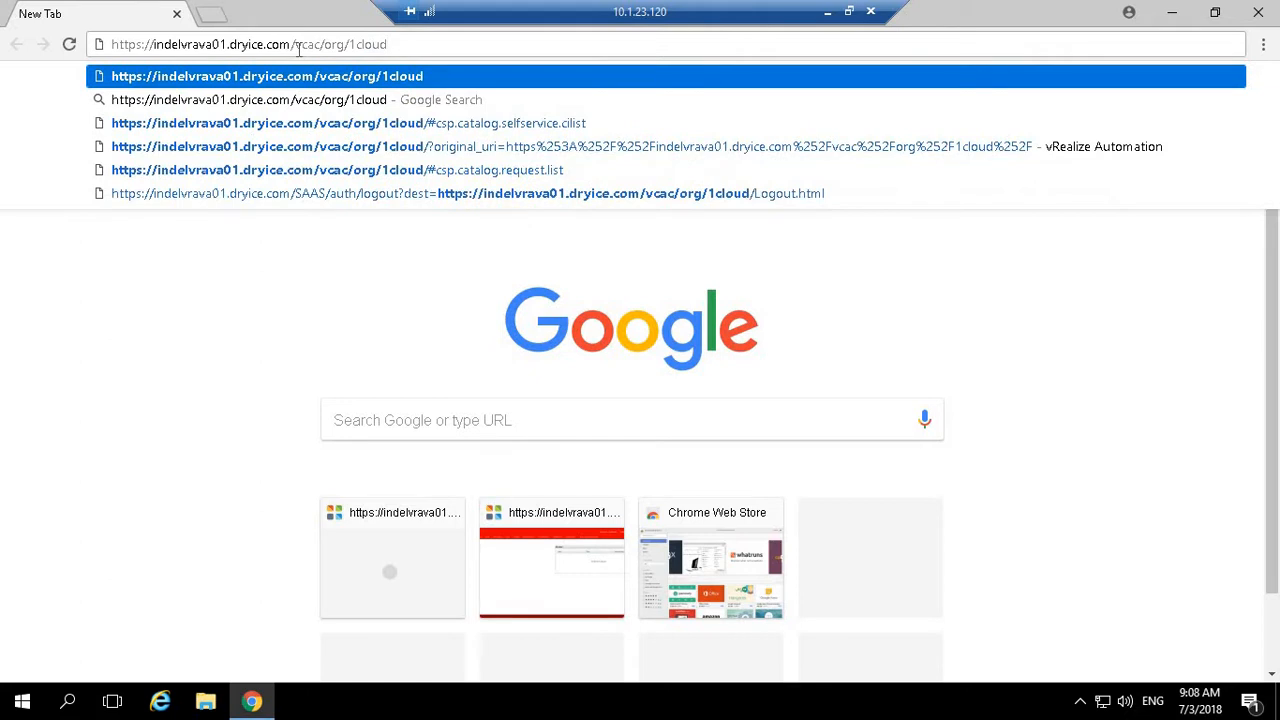
key(Return)
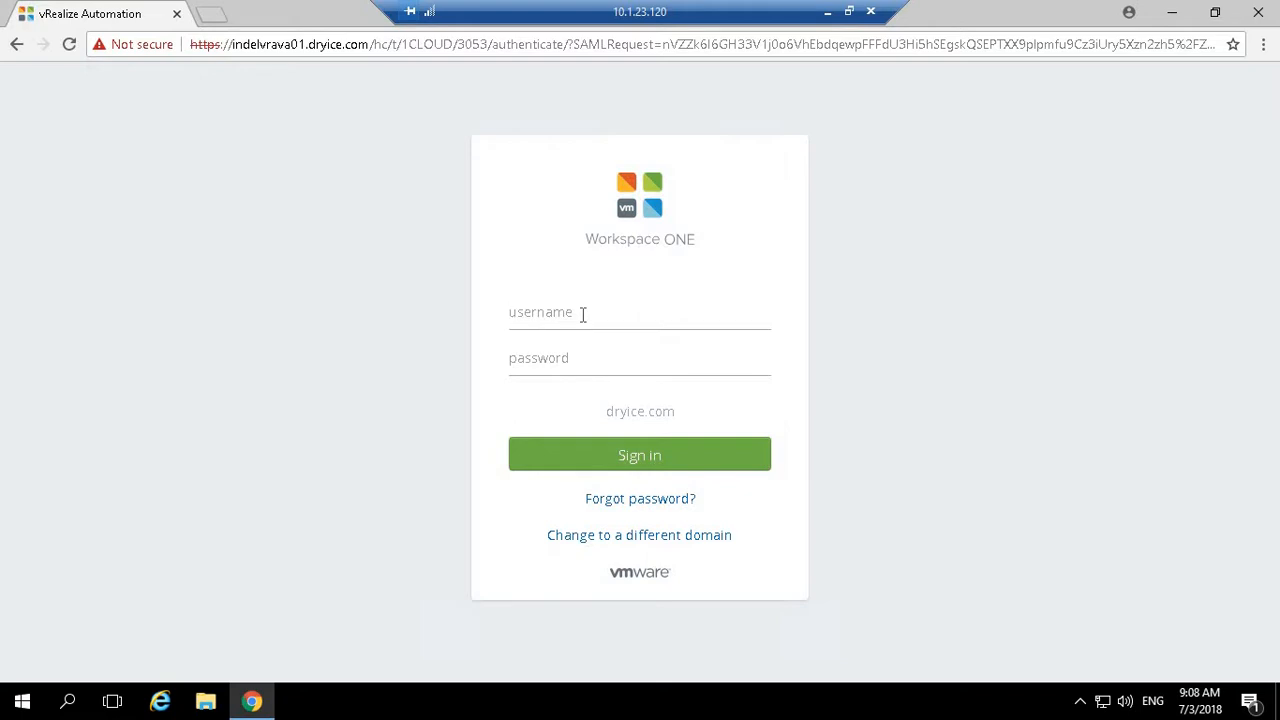
- Sign in with the account username and password, re-entering the password after the first attempt fails
text(aditya_an)
key(Tab)
text(********)
key(Return)
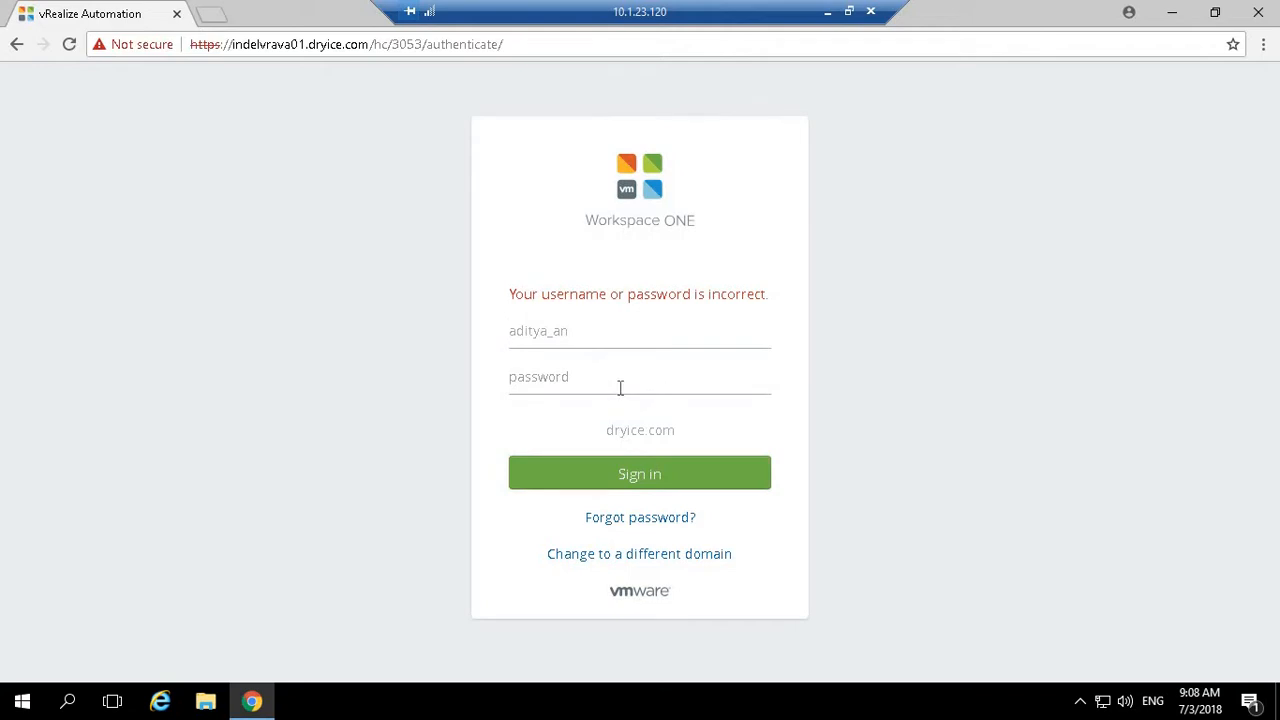
text(********)
key(Return)
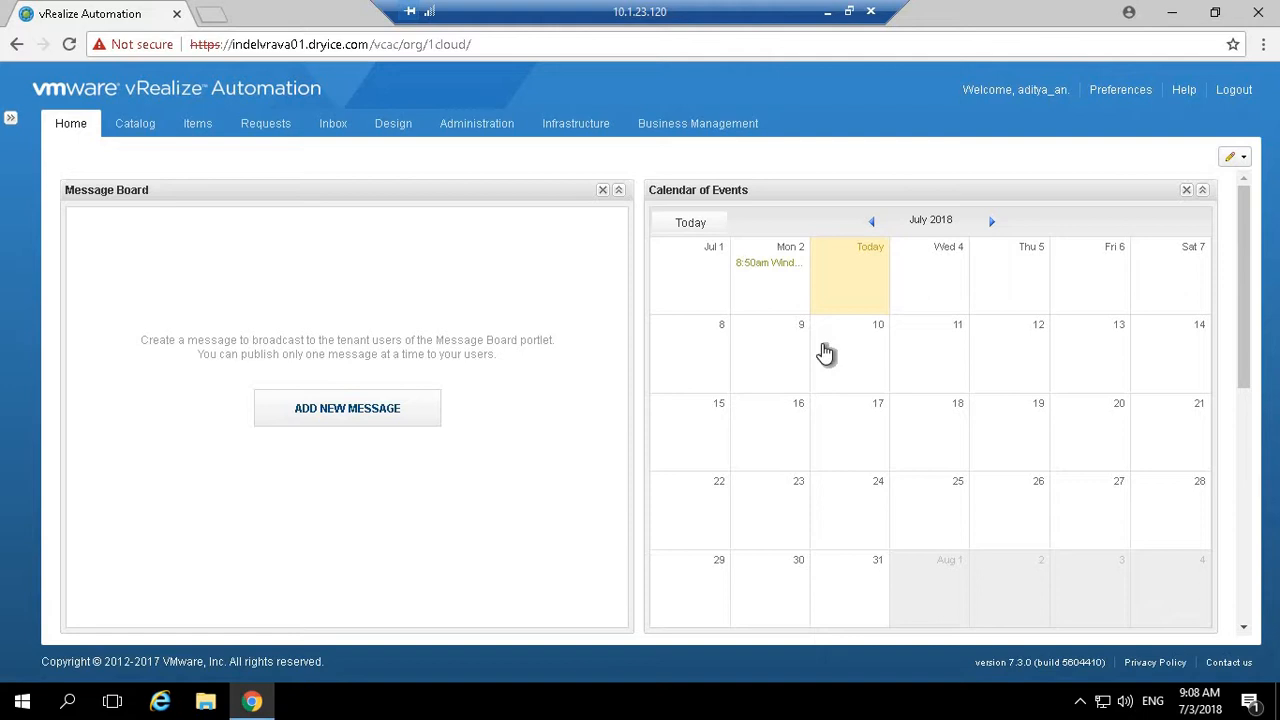
click(1243, 160)
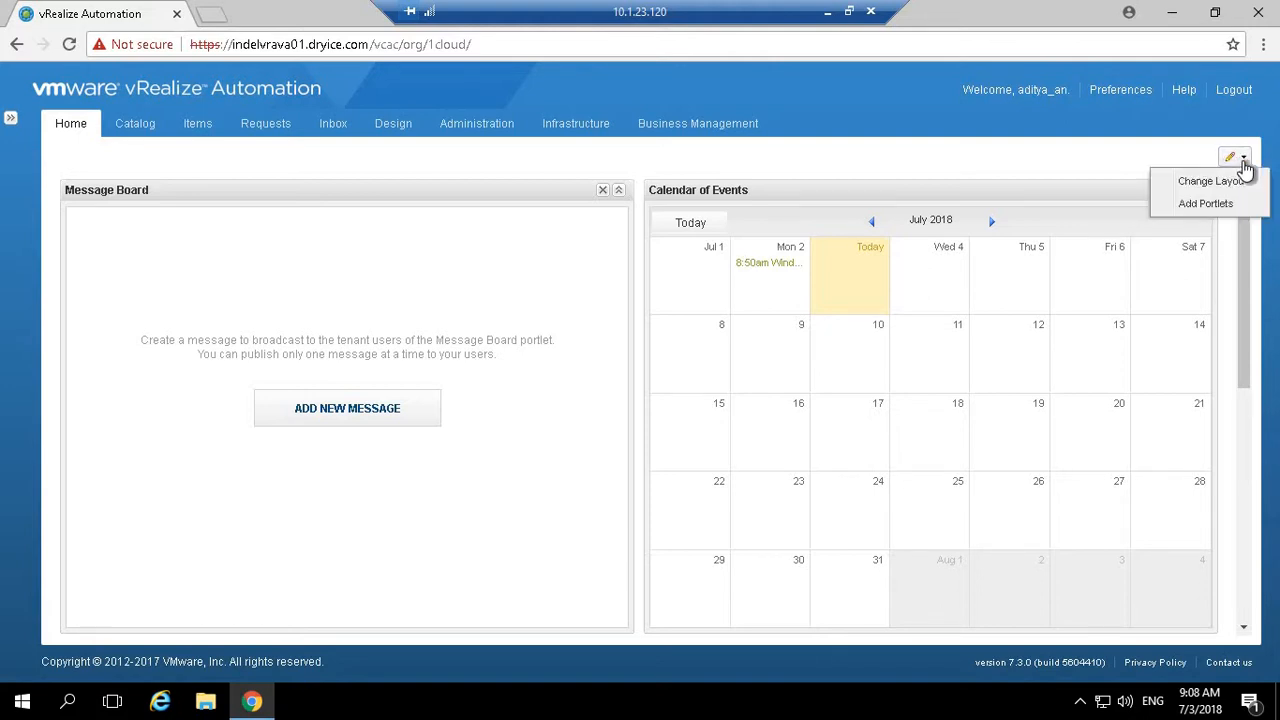
click(1218, 205)
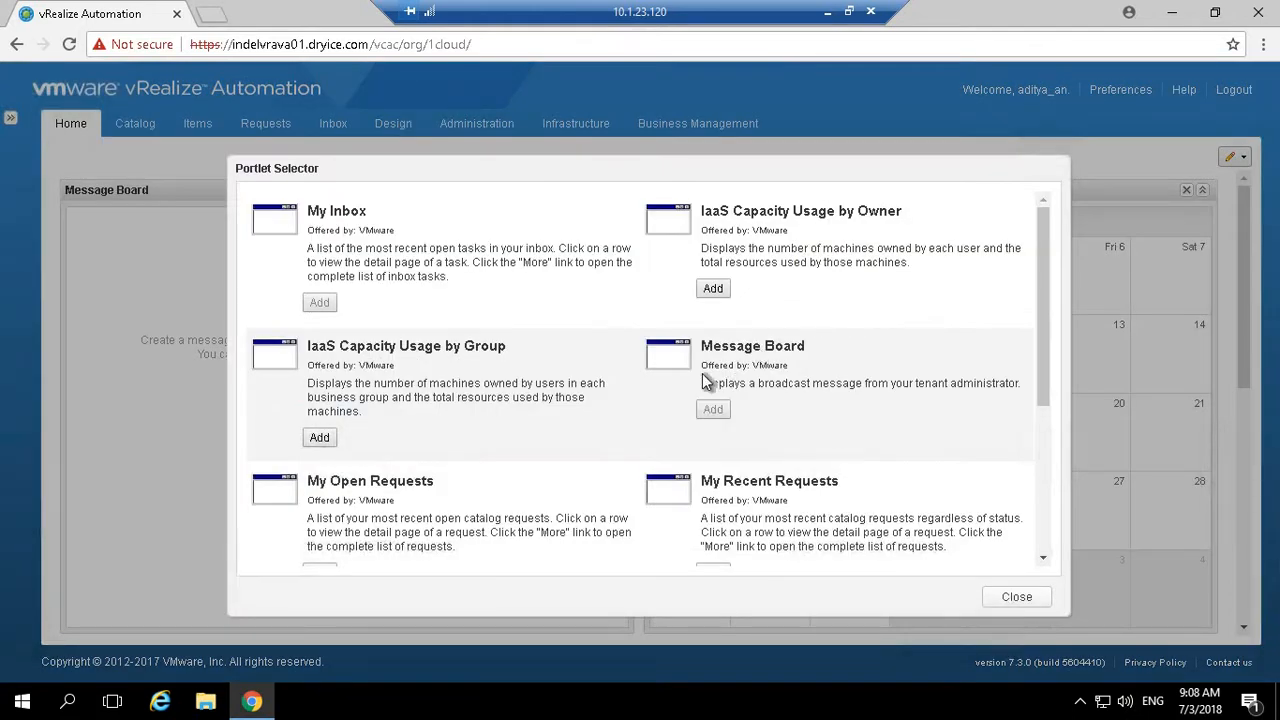
scroll(702, 373, down, 3)
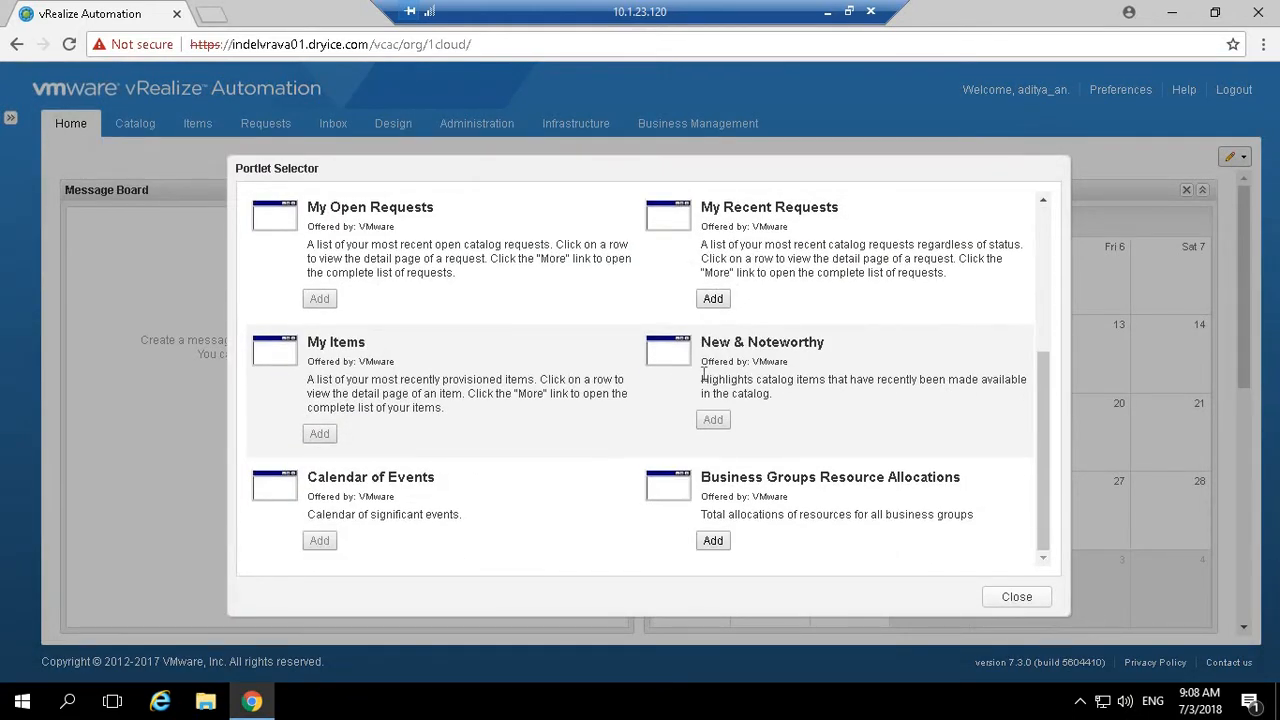
scroll(703, 375, up, 3)
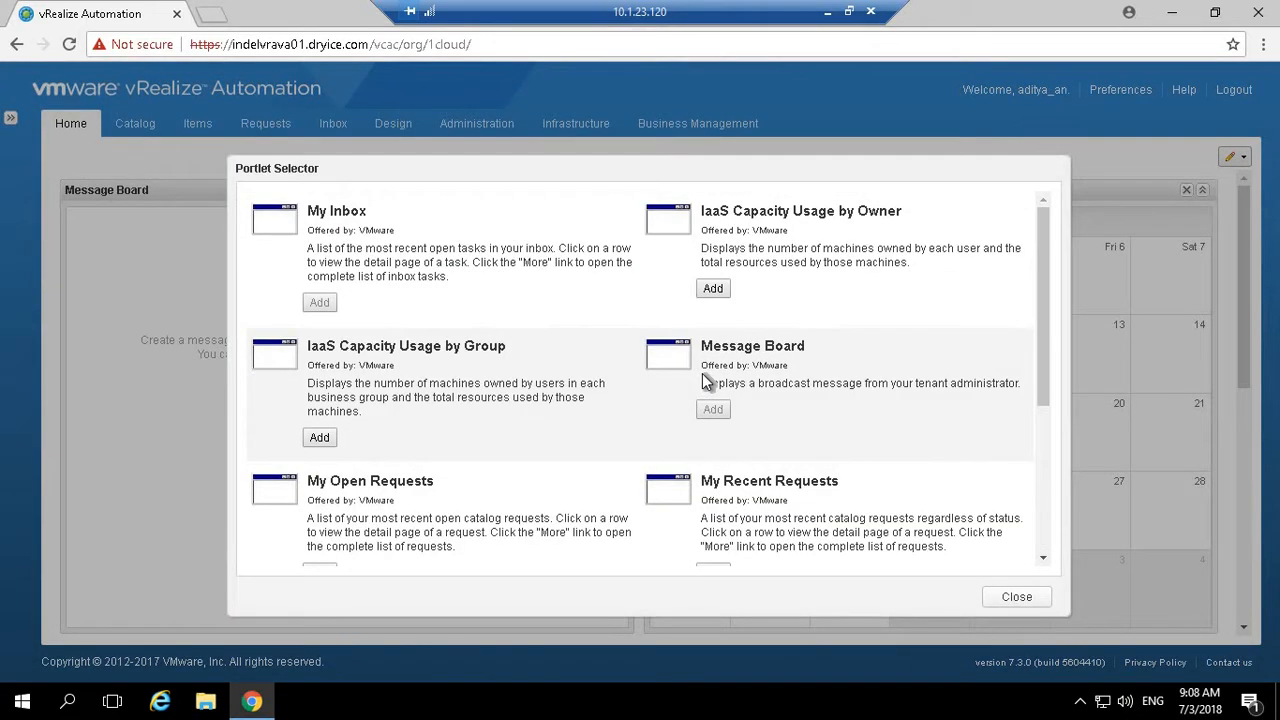
click(1034, 598)
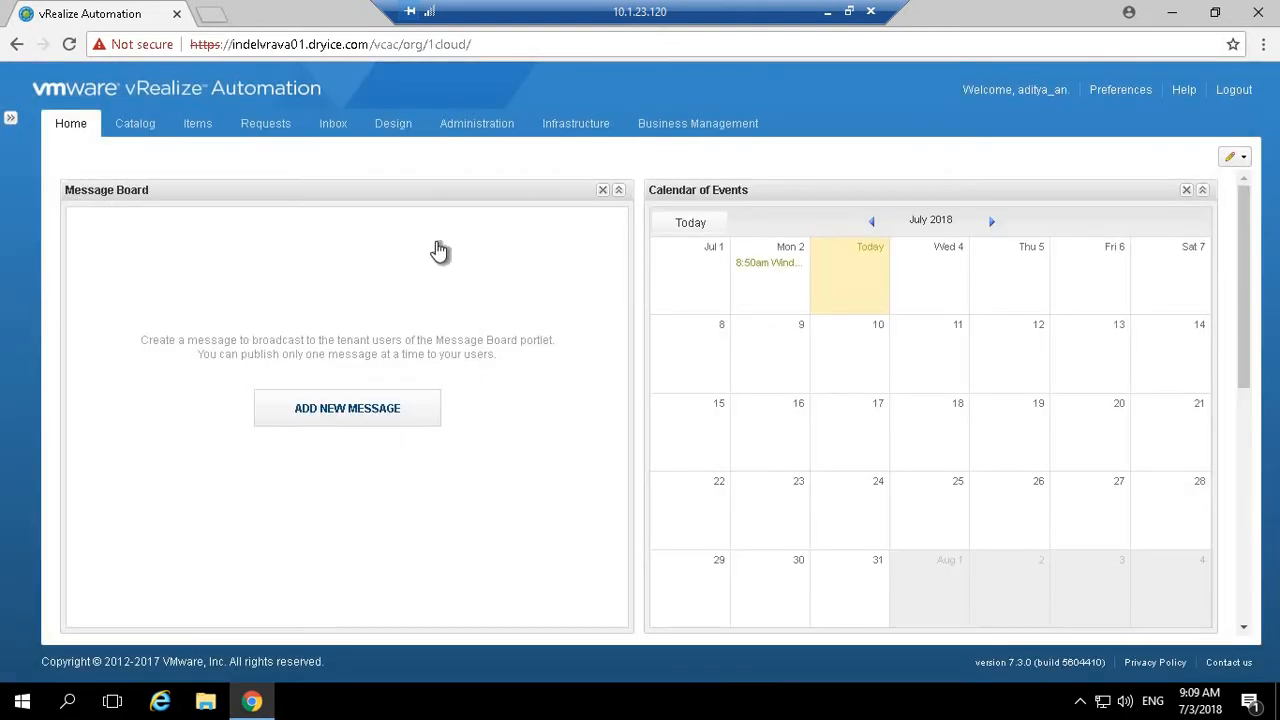
- Browse the Catalog's Microsoft Azure and Linux categories, settling on Windows with its five items
click(140, 127)
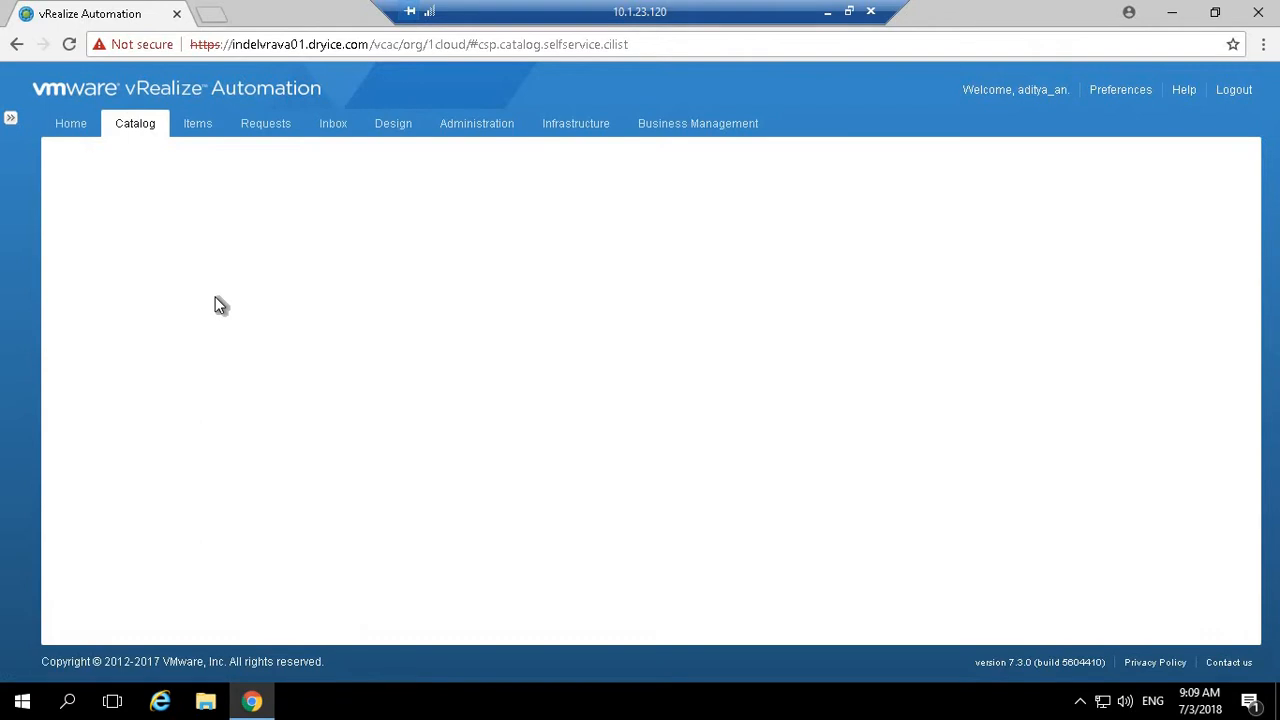
click(190, 442)
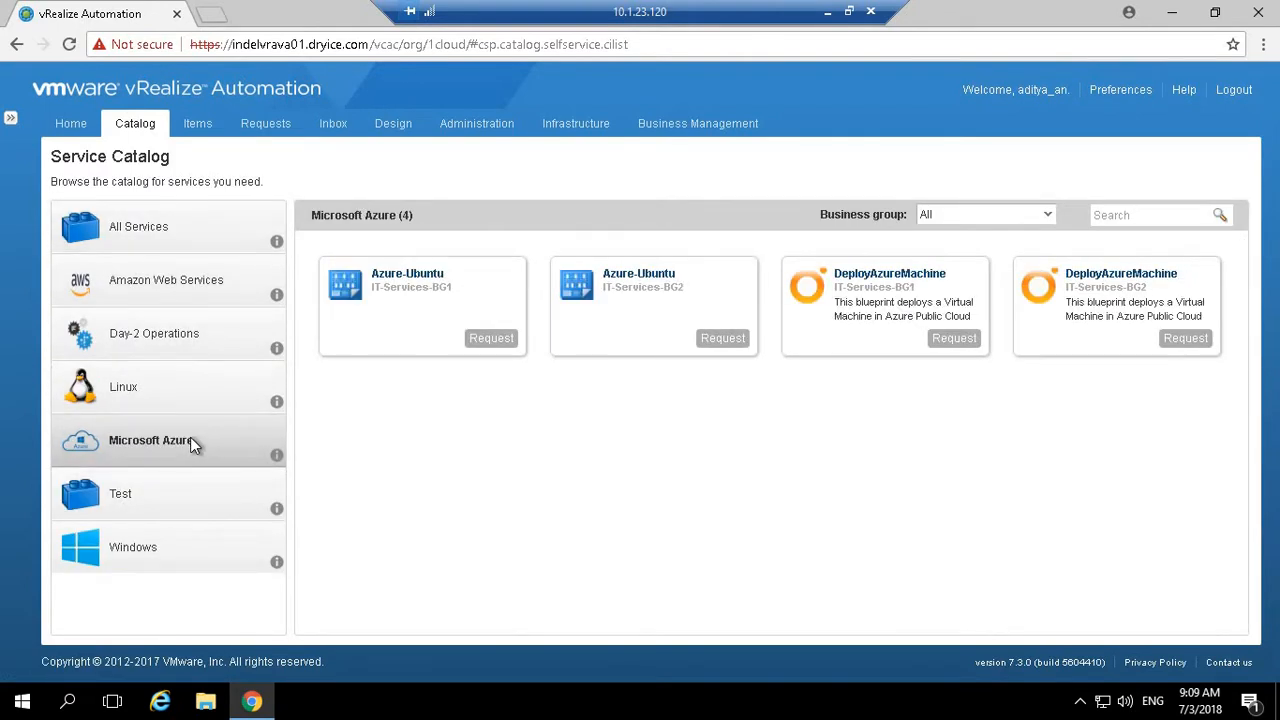
click(146, 549)
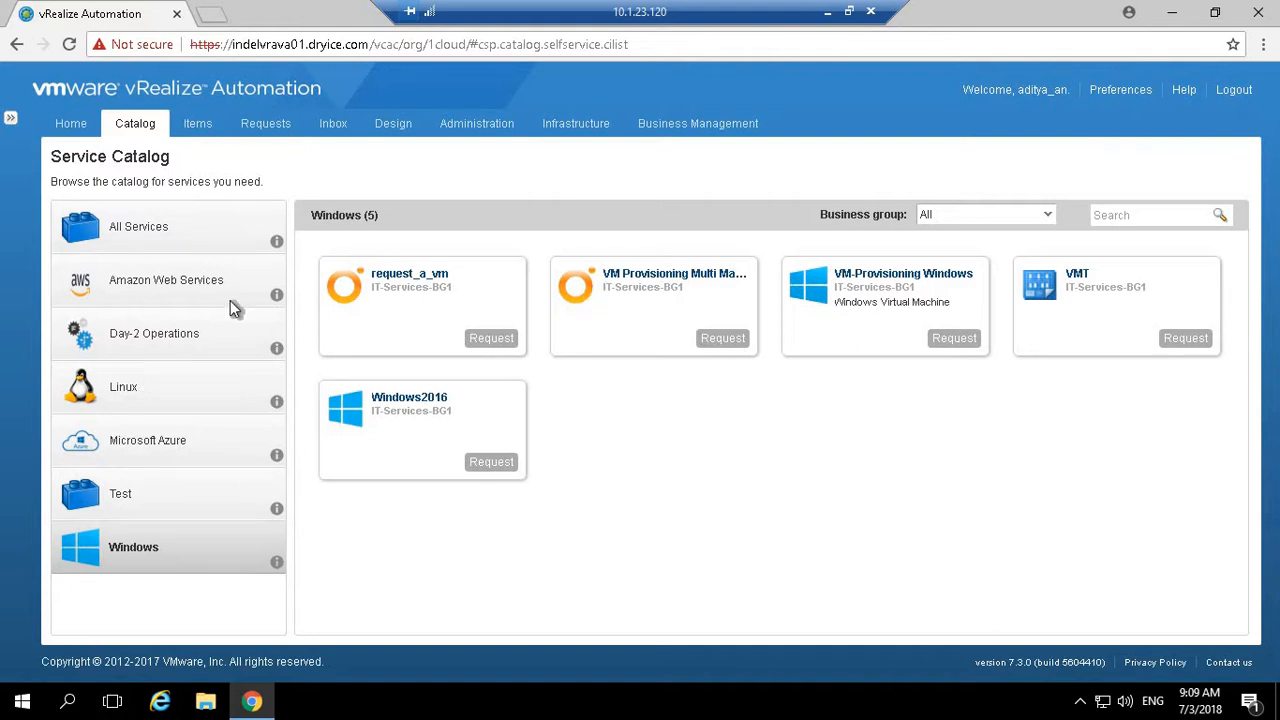
click(187, 389)
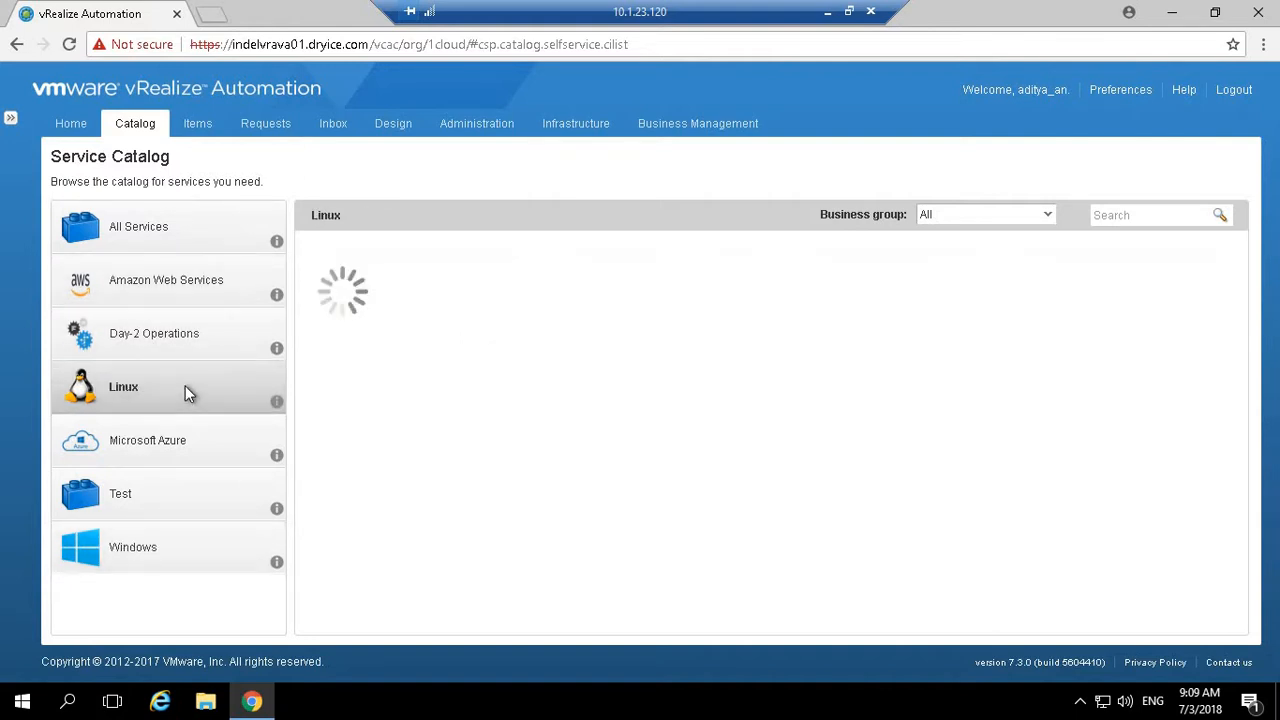
click(184, 546)
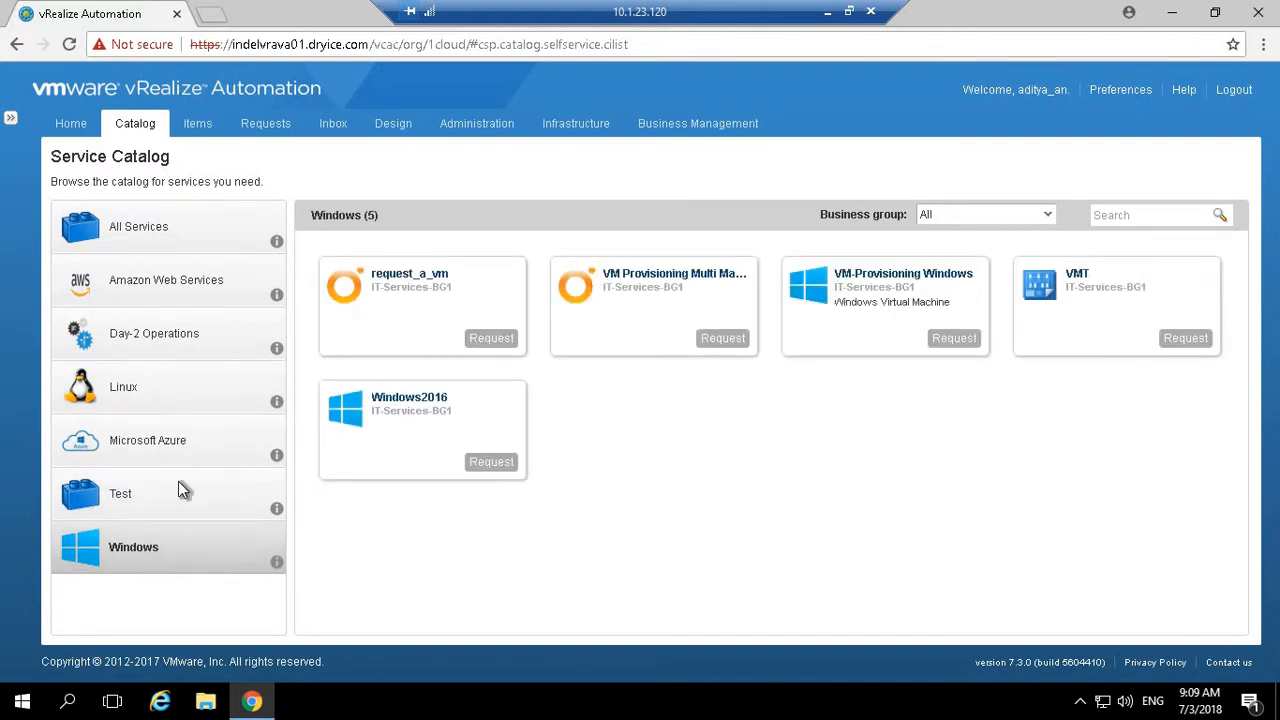
click(172, 426)
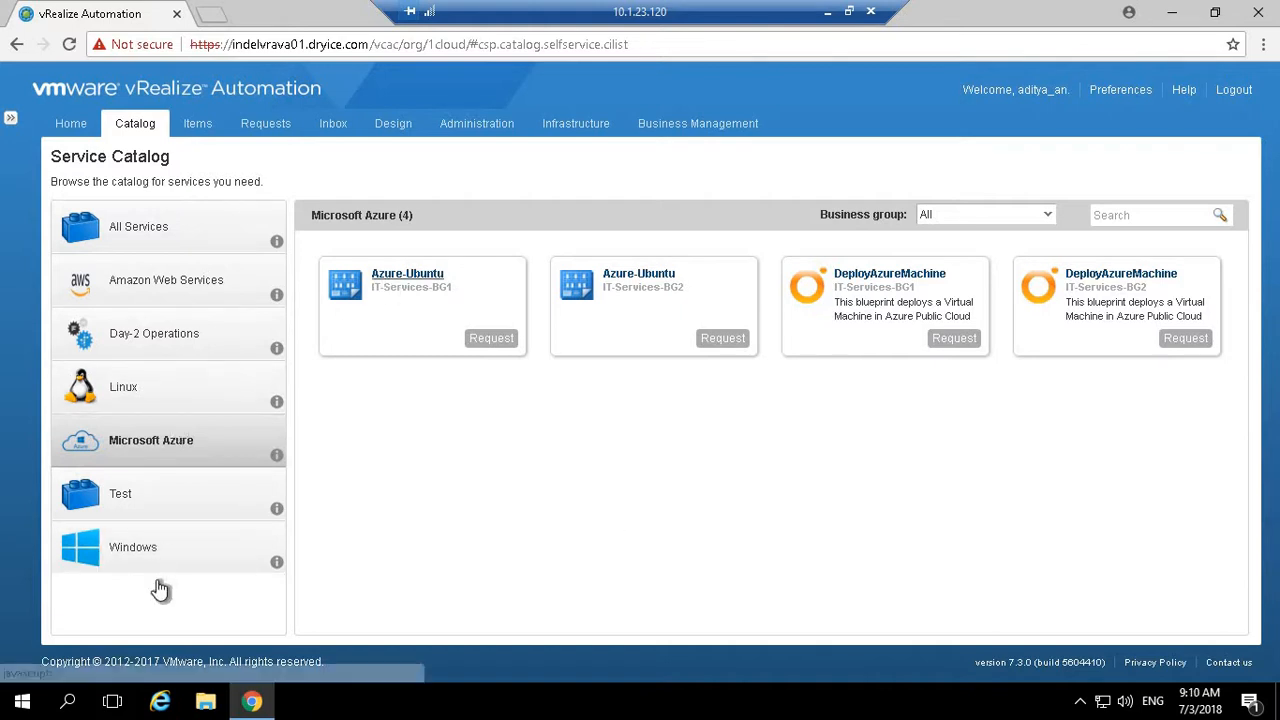
click(197, 543)
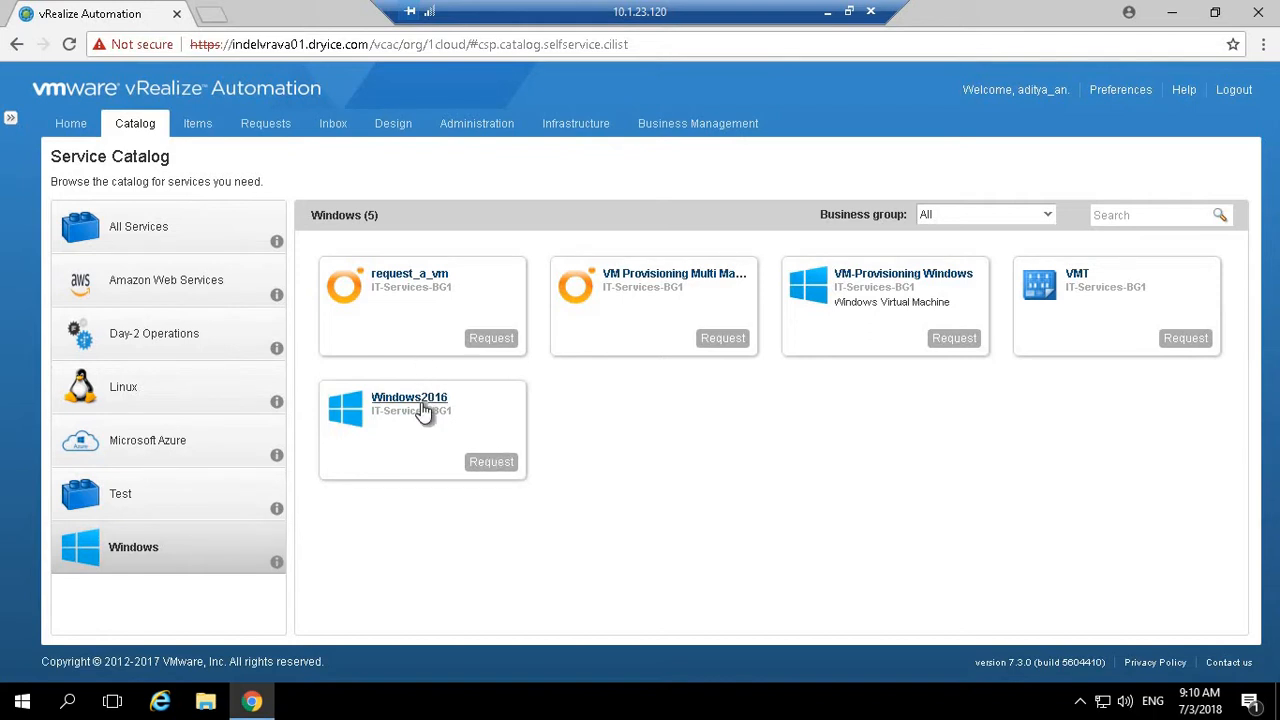
- Request a Windows2016 deployment with description 'Harambe', submit it, and acknowledge the success page
click(493, 462)
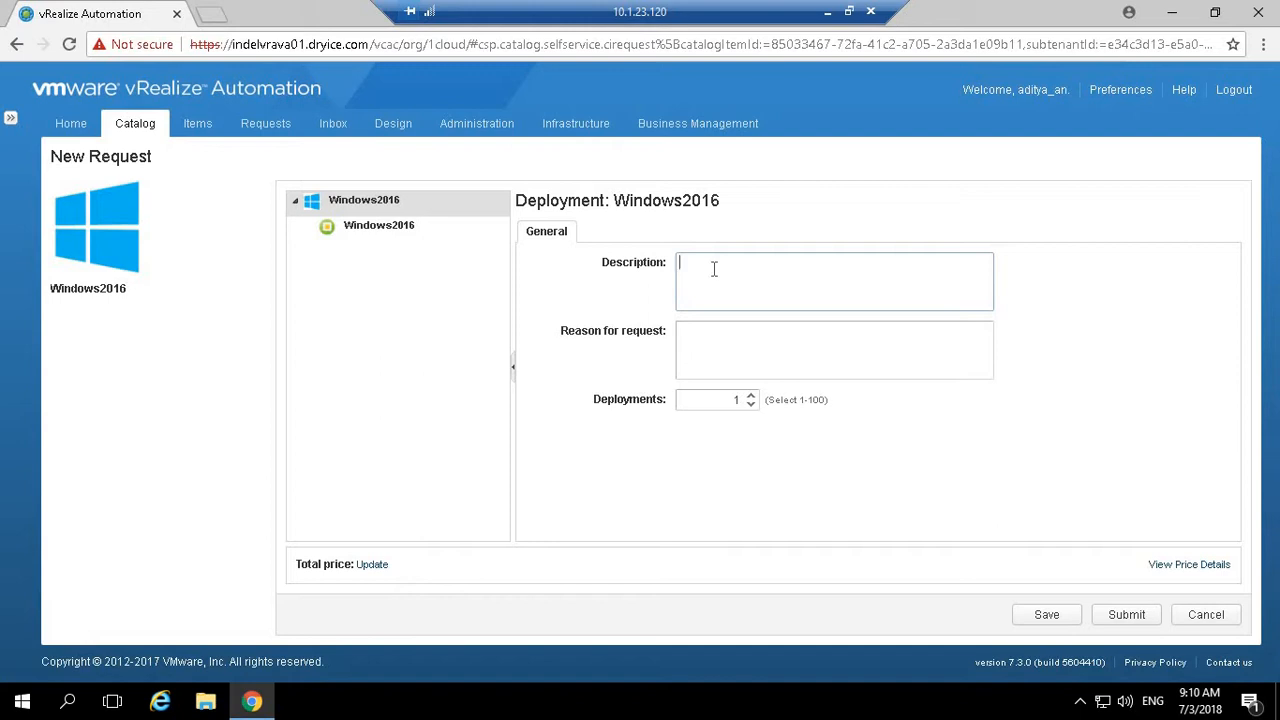
text(Harambe)
click(1134, 611)
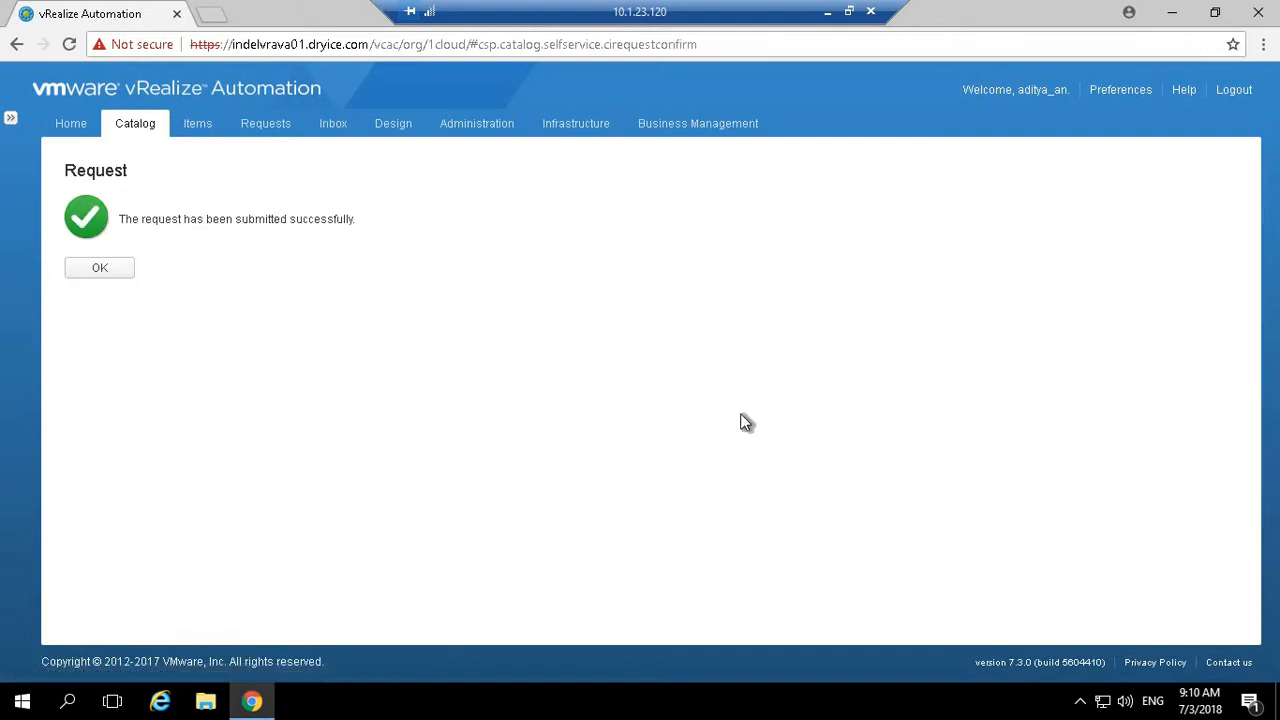
click(100, 269)
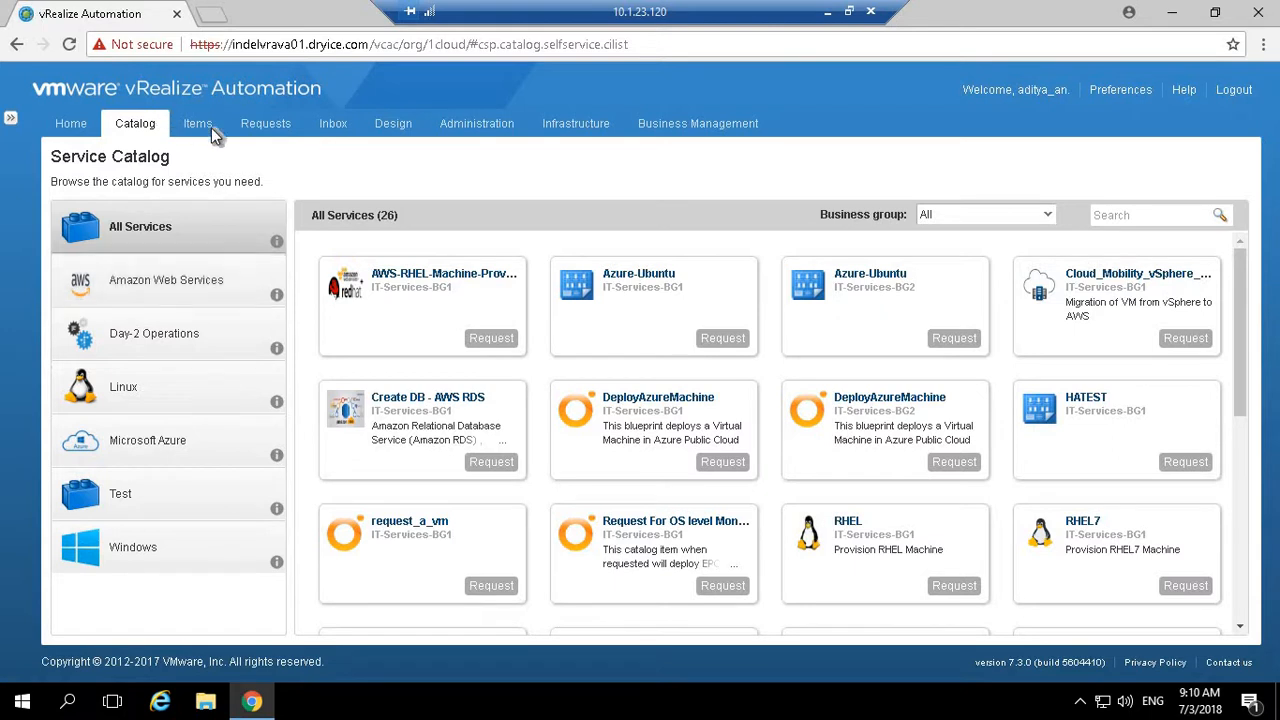
- View the execution information of request 1528, then return to the Requests list showing it In Progress
click(263, 126)
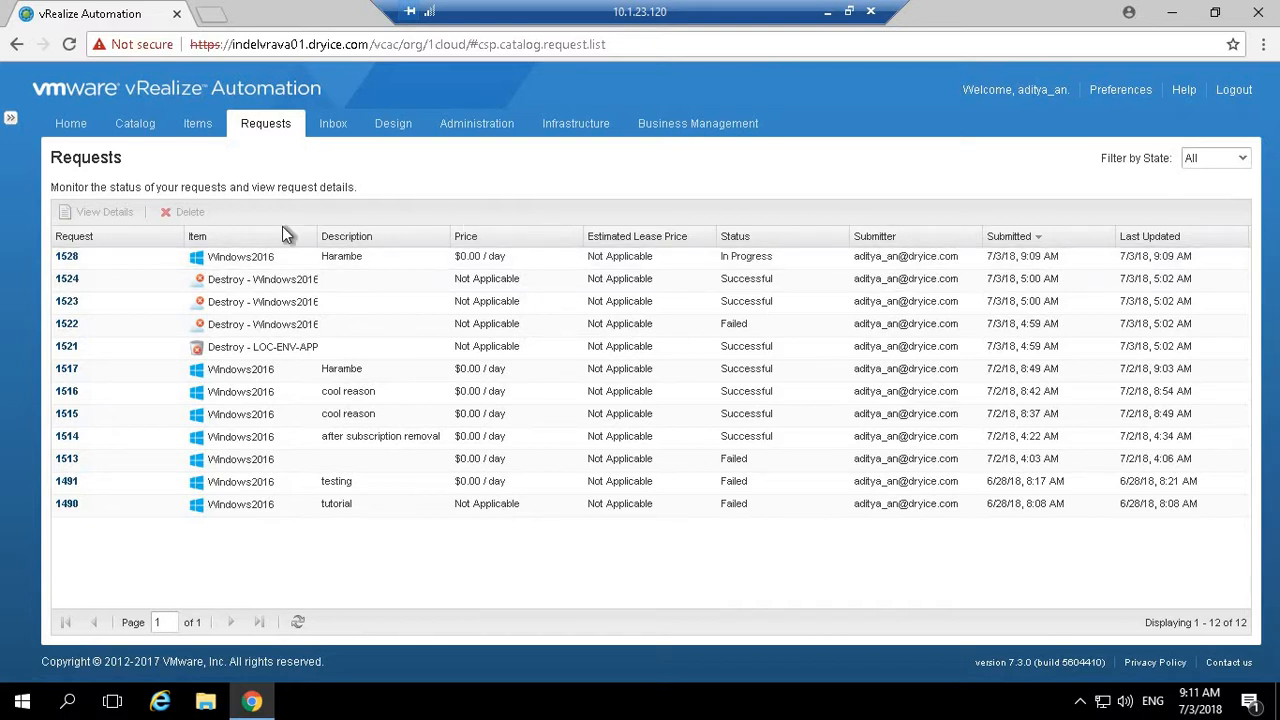
click(67, 258)
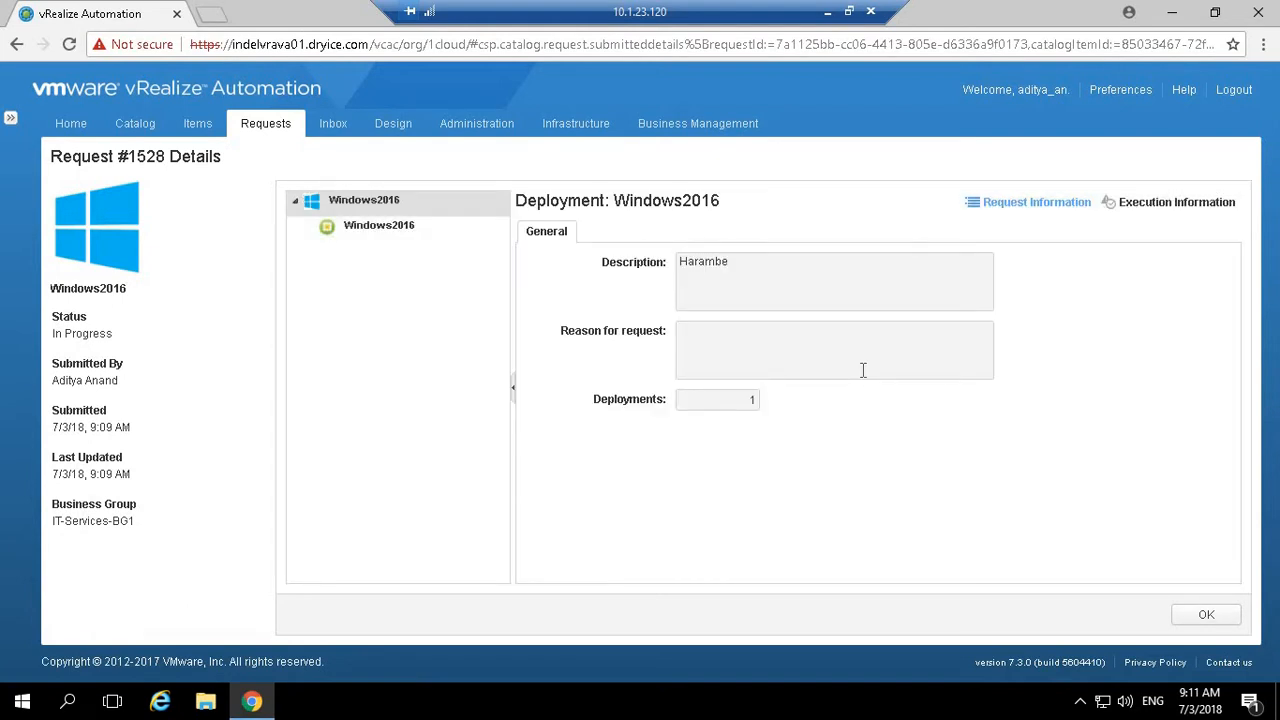
click(1162, 203)
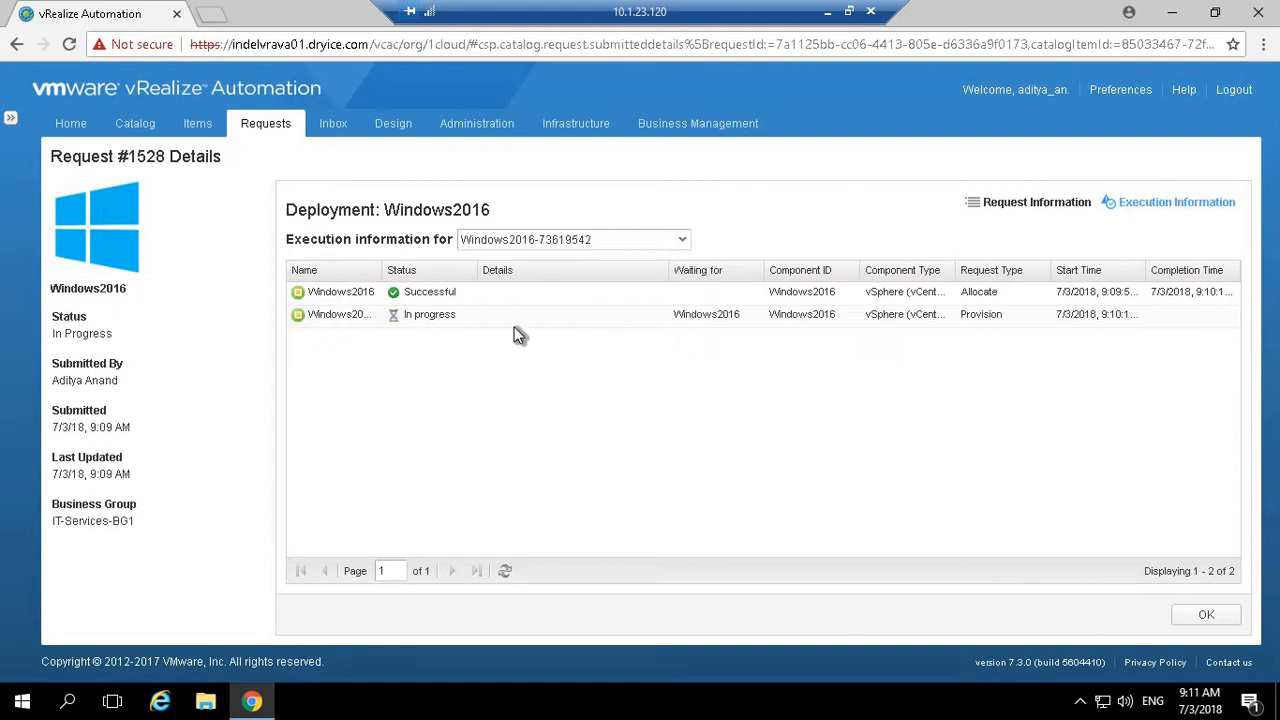
click(1205, 616)
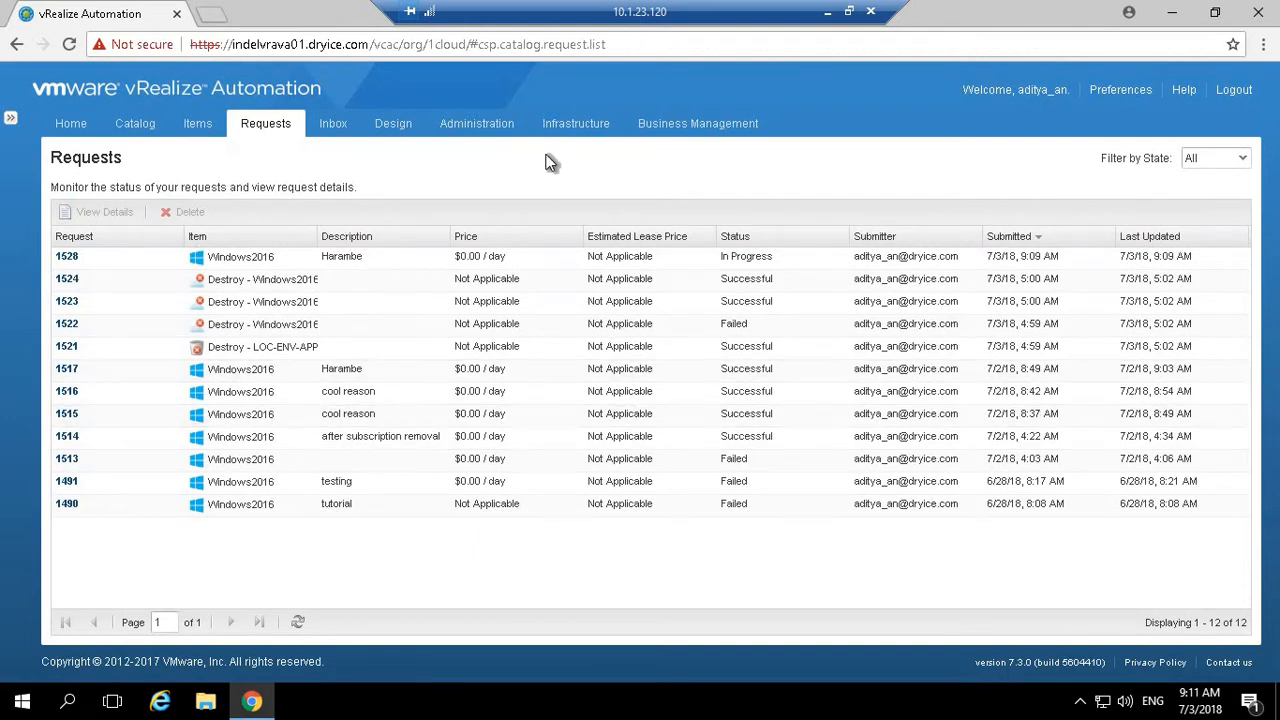
- In Items, expand the Windows2016 deployment and open machine LOC-ENV-APP336's details
click(200, 126)
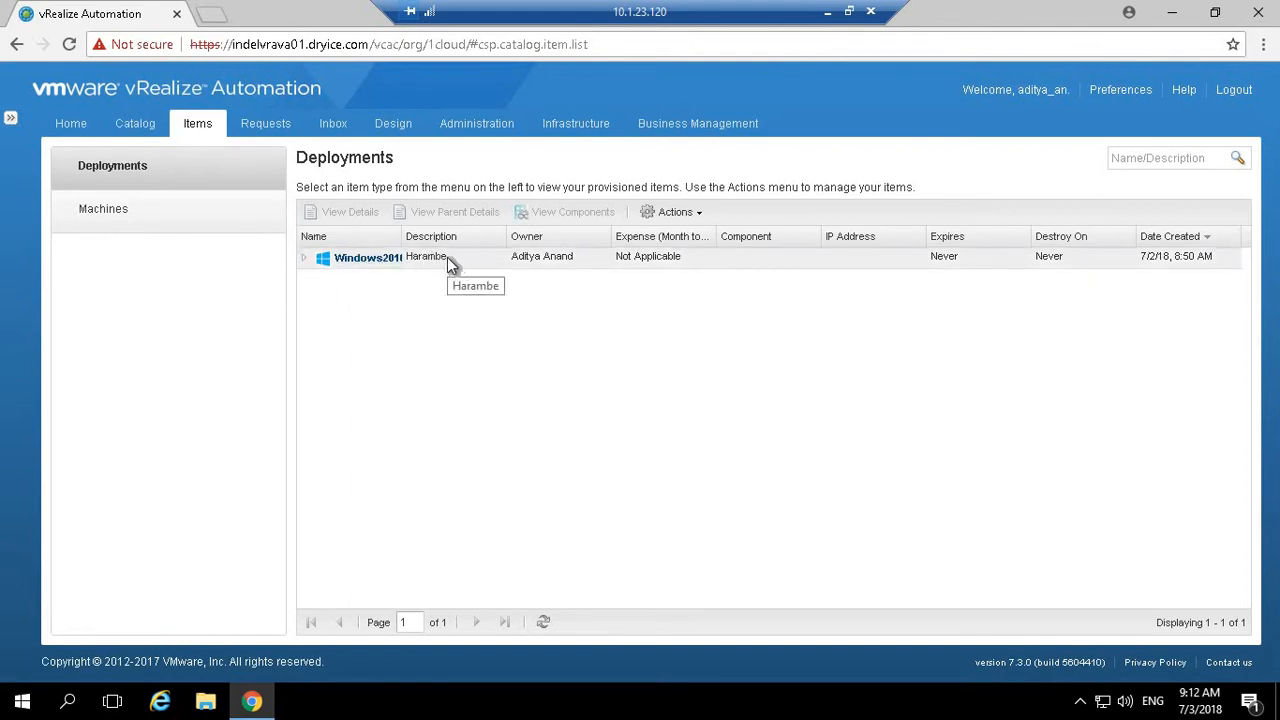
click(302, 258)
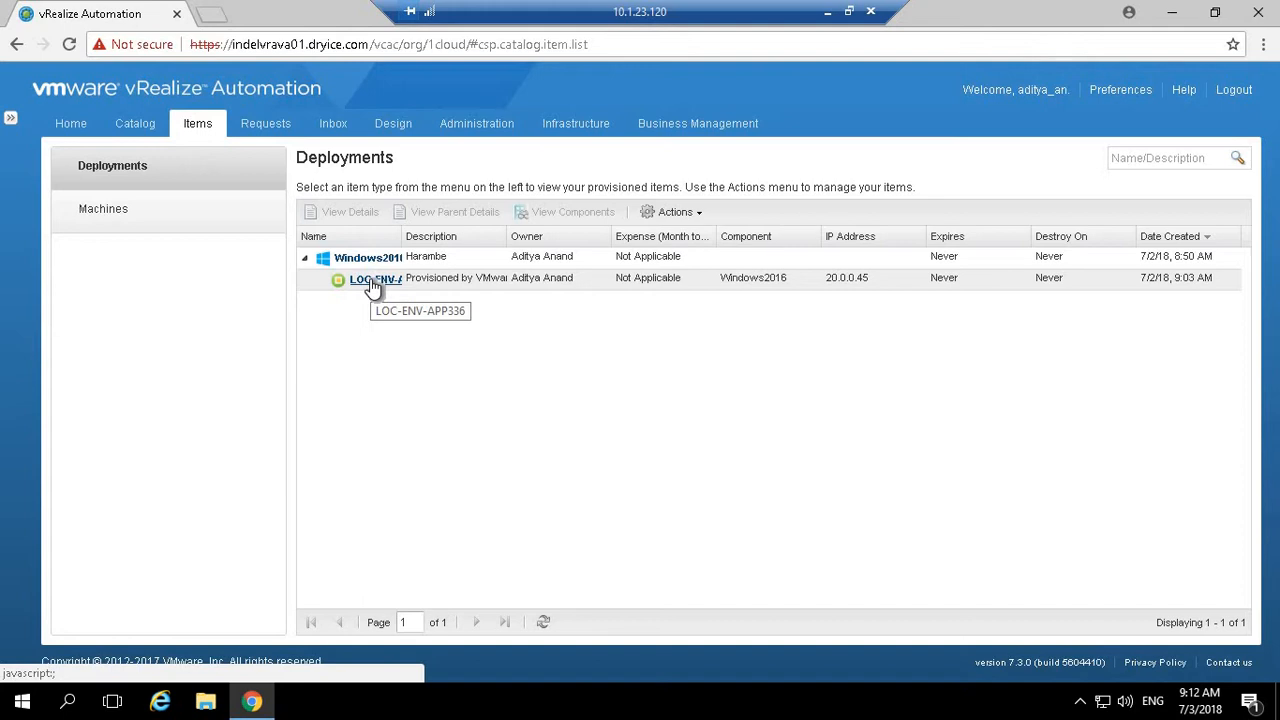
click(372, 283)
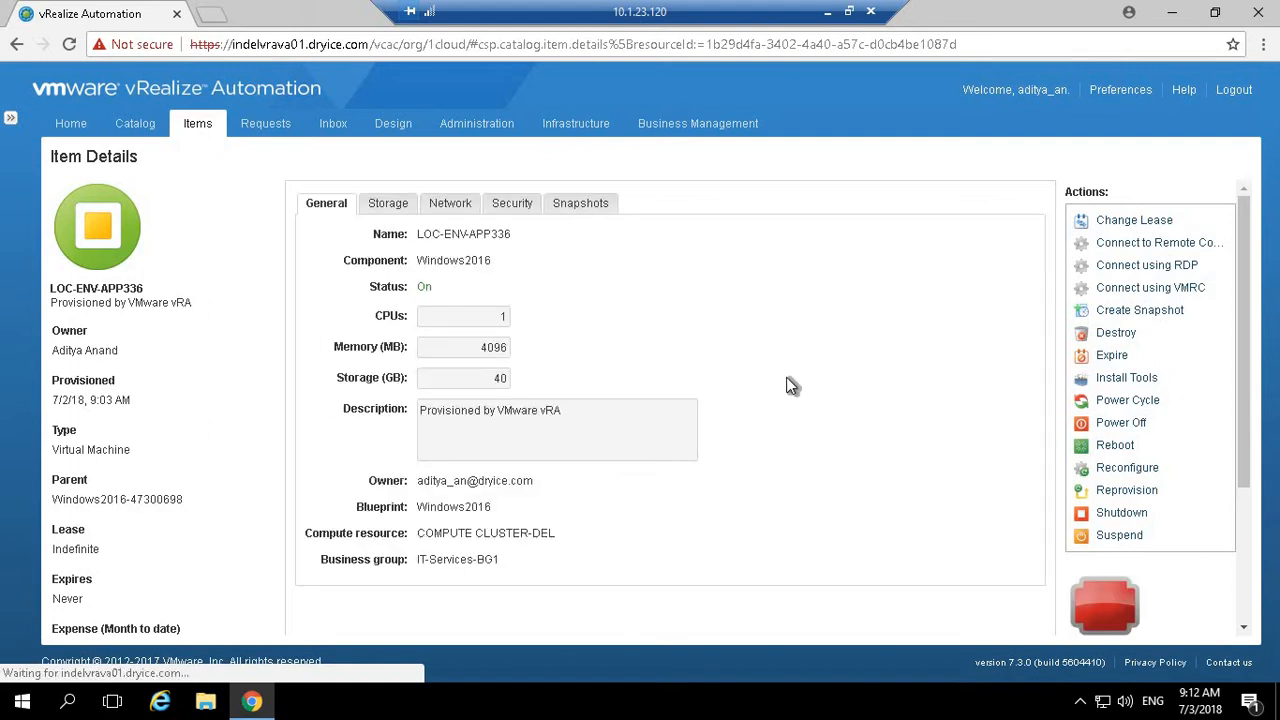
- Show the Network details and highlight the primary IP address 20.0.0.45
click(464, 206)
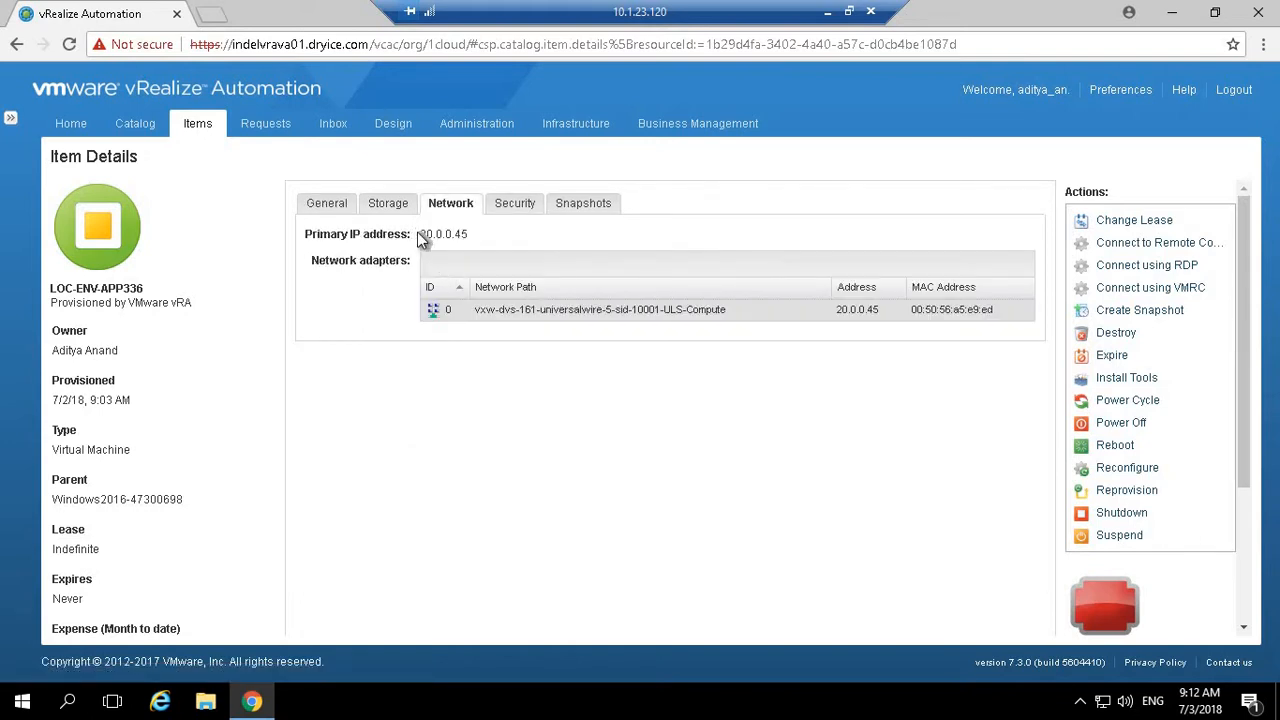
drag(425, 233, 484, 247)
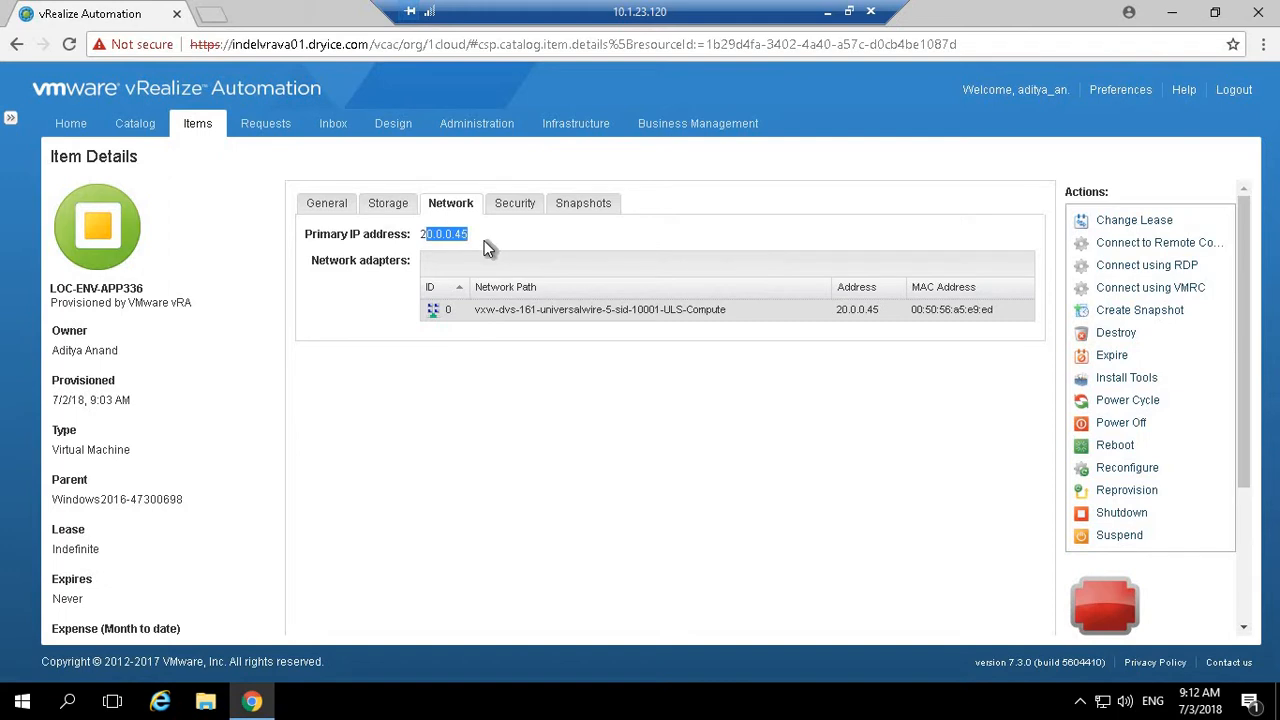